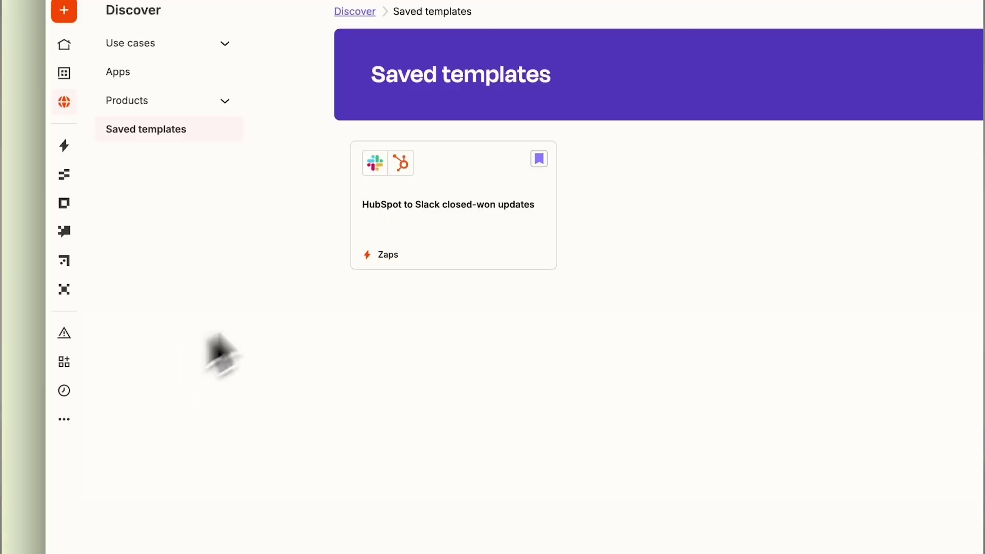
# Preview the saved HubSpot-to-Slack closed-won template and view its full details page
pyautogui.click(407, 218)
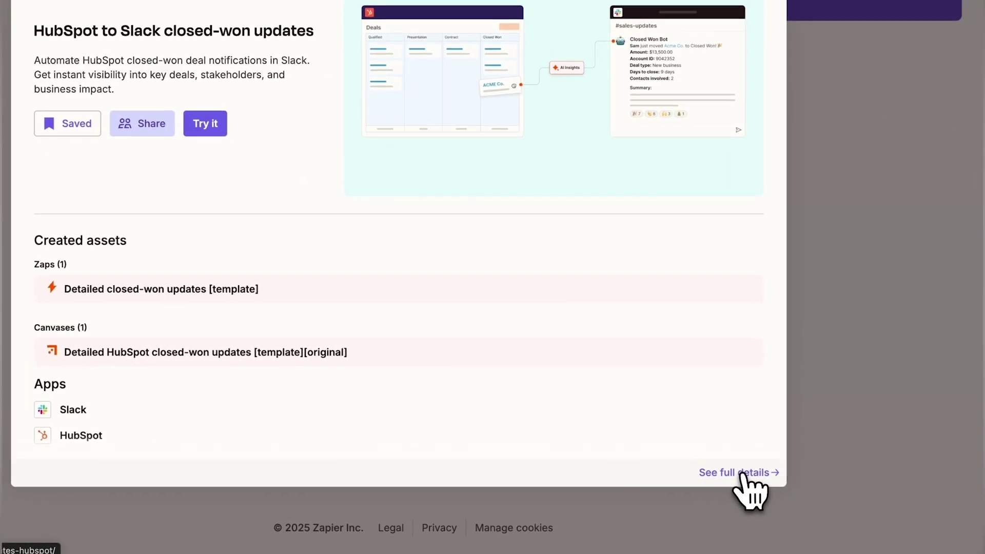
pyautogui.click(742, 472)
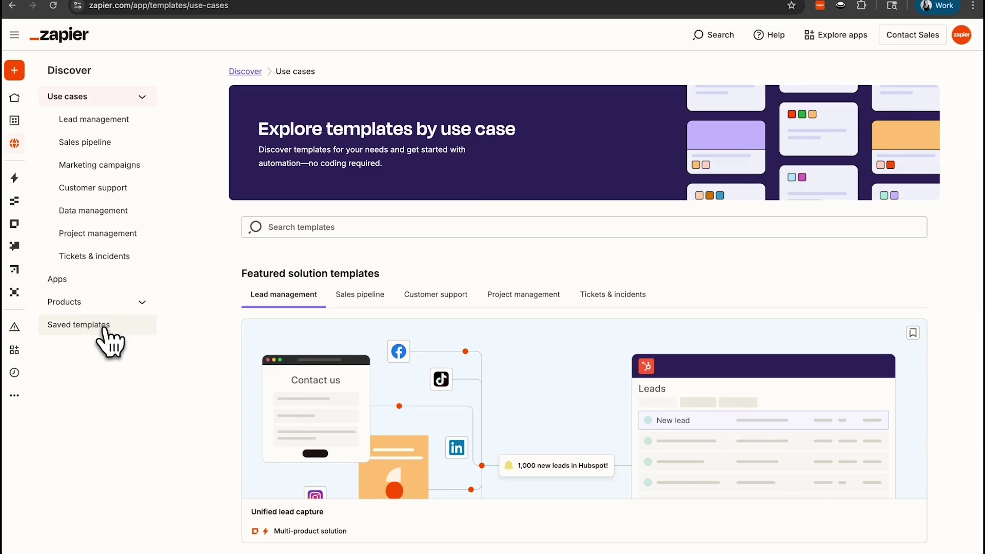
# Start a new workflow from the saved closed-won updates template in Saved templates
pyautogui.click(82, 327)
pyautogui.click(264, 254)
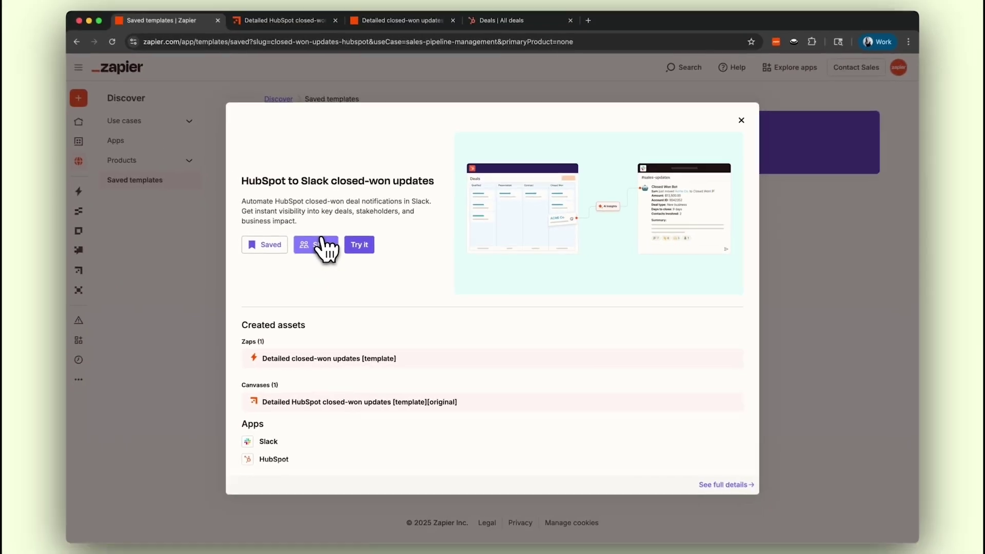
pyautogui.click(361, 245)
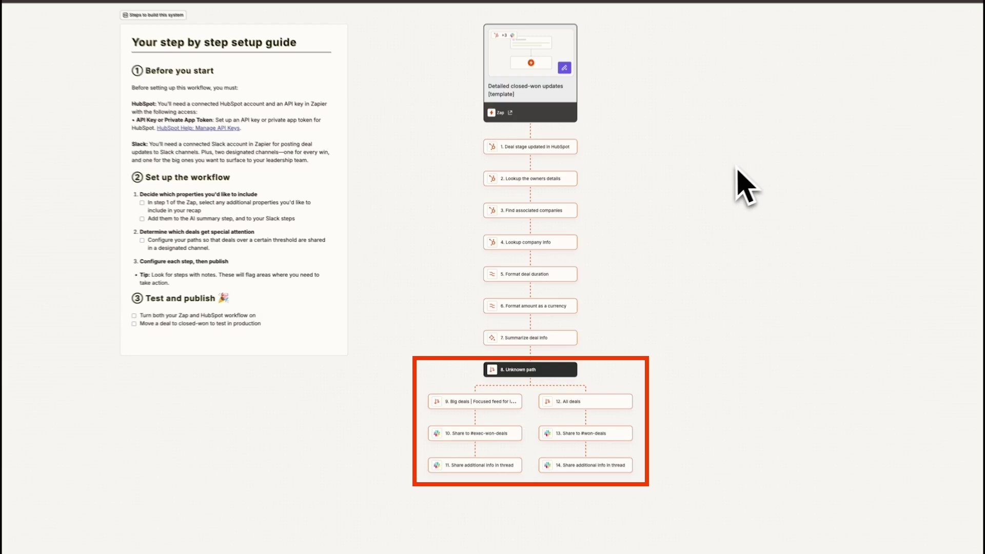
# Open the Zap and check the deal-stage trigger's account, deal properties and three test records, including the closedwon one
pyautogui.click(497, 113)
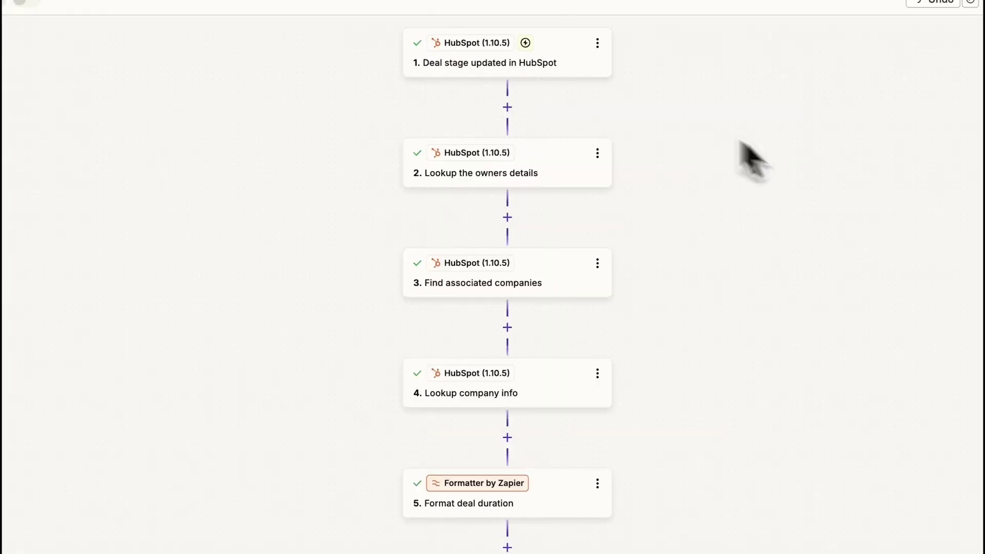
pyautogui.click(571, 65)
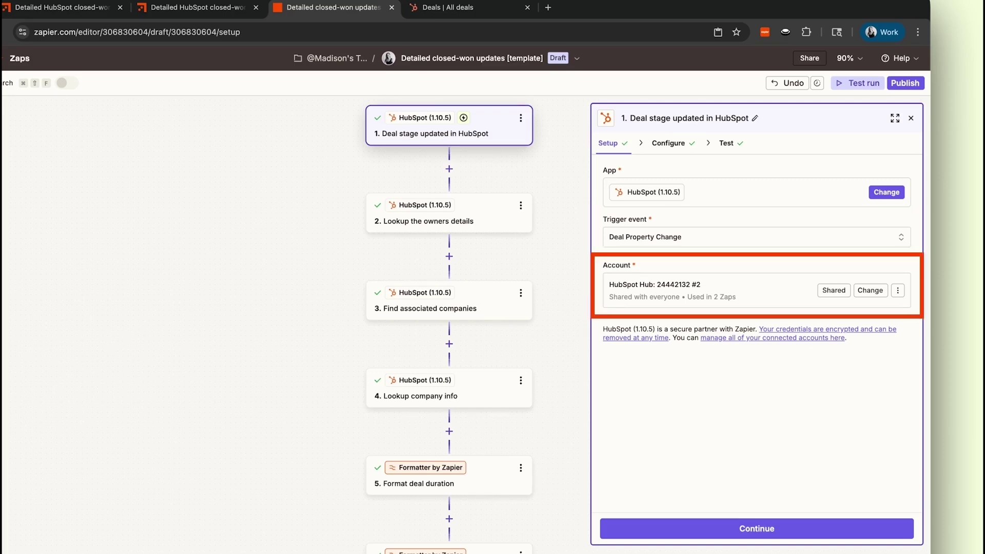
pyautogui.click(668, 146)
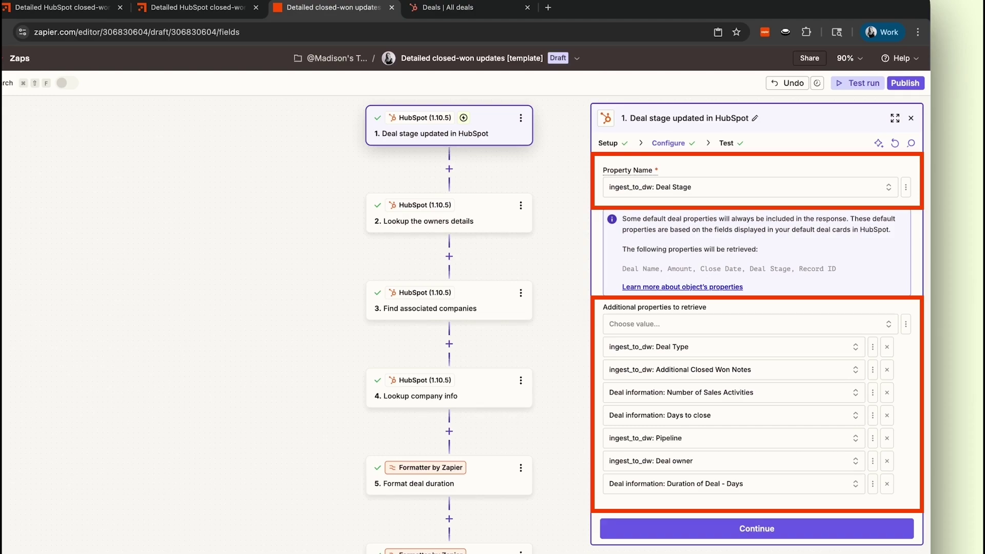
pyautogui.click(726, 144)
pyautogui.moveTo(704, 294)
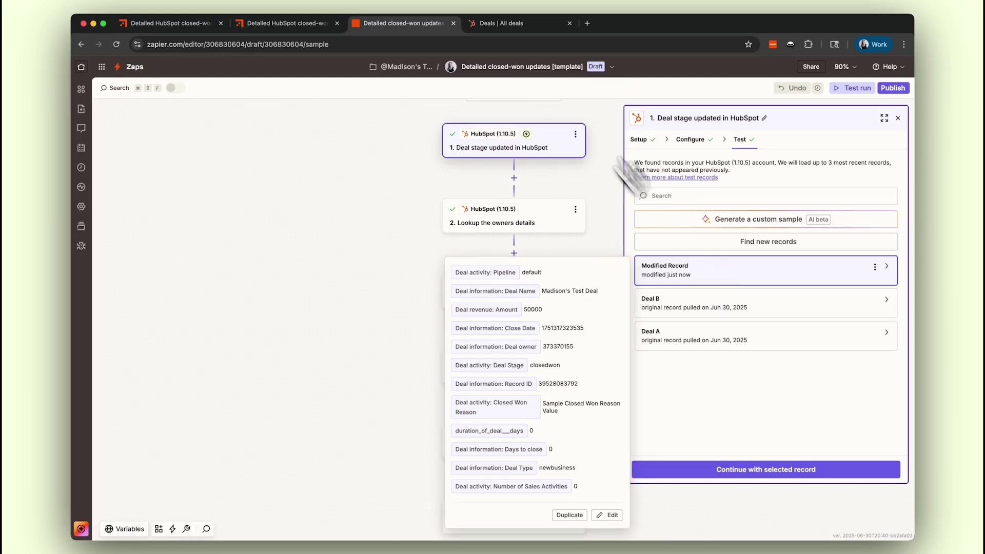
# Check step 4's company info test output, then advance to Format deal duration
pyautogui.click(516, 25)
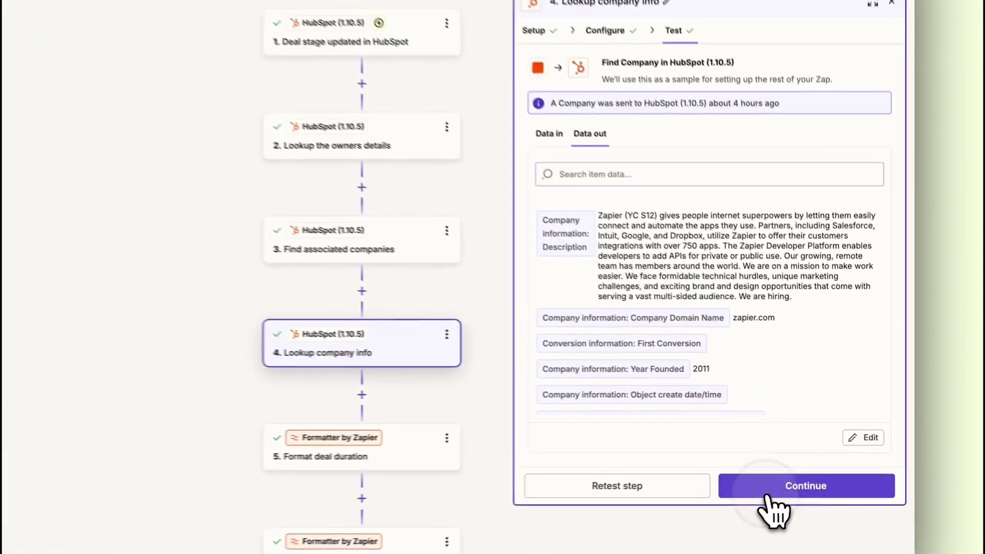
pyautogui.click(820, 471)
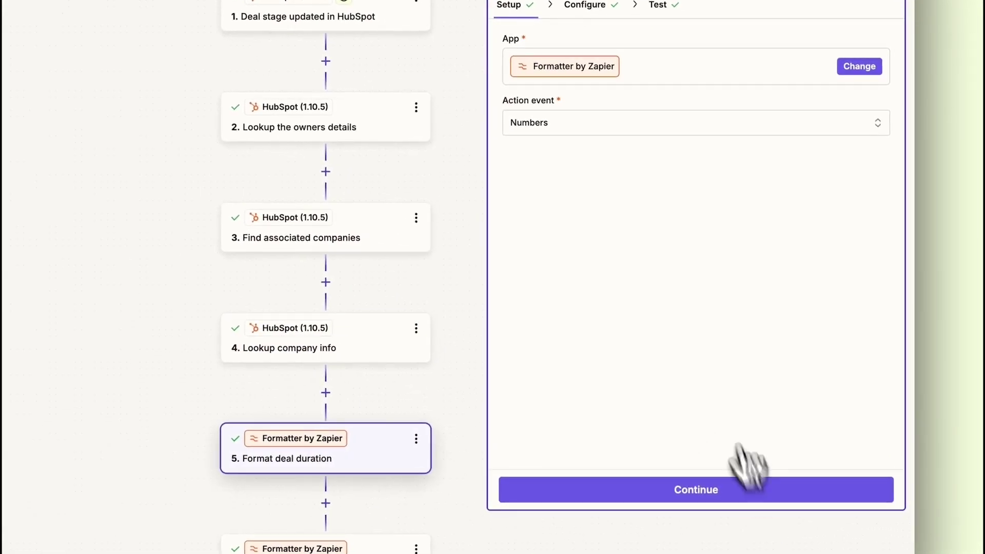
# Check the Format deal duration step's formula settings and test output
pyautogui.click(587, 5)
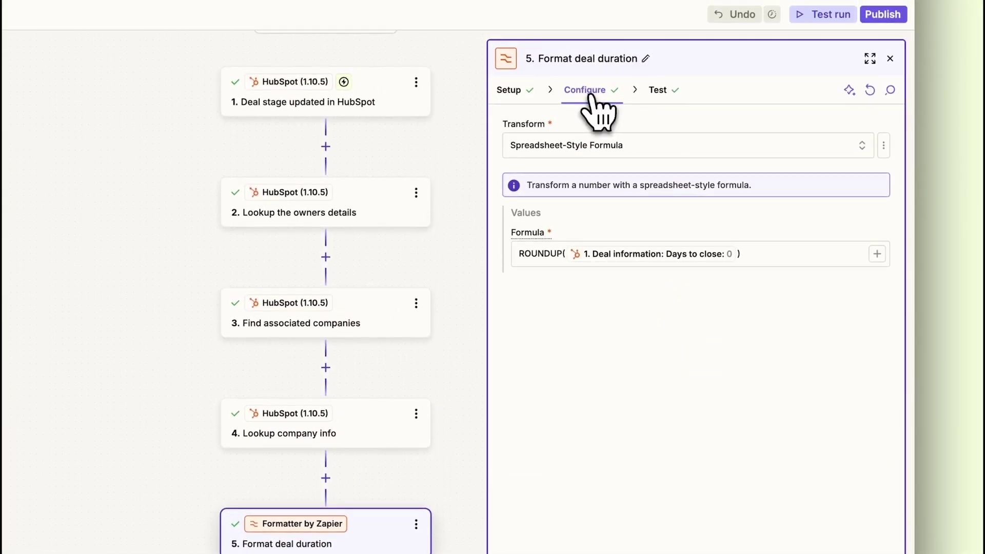
pyautogui.click(660, 91)
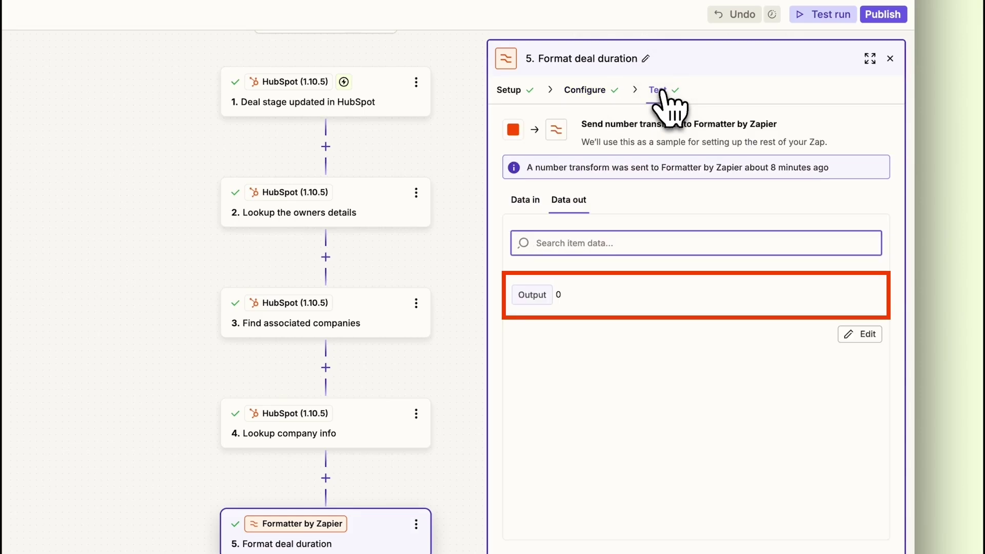
pyautogui.click(811, 519)
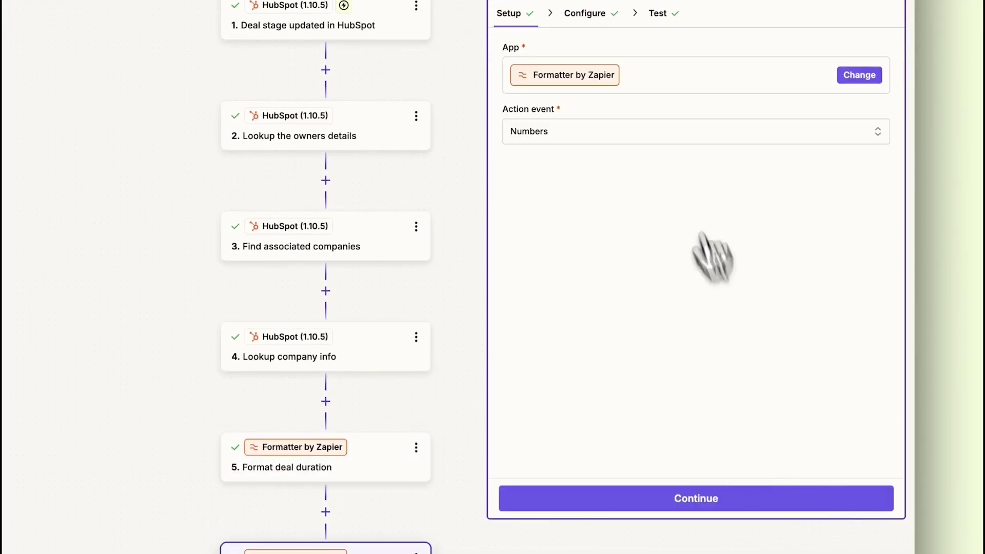
# Verify the currency formatting step's settings and its $50,000.00 test output
pyautogui.click(585, 13)
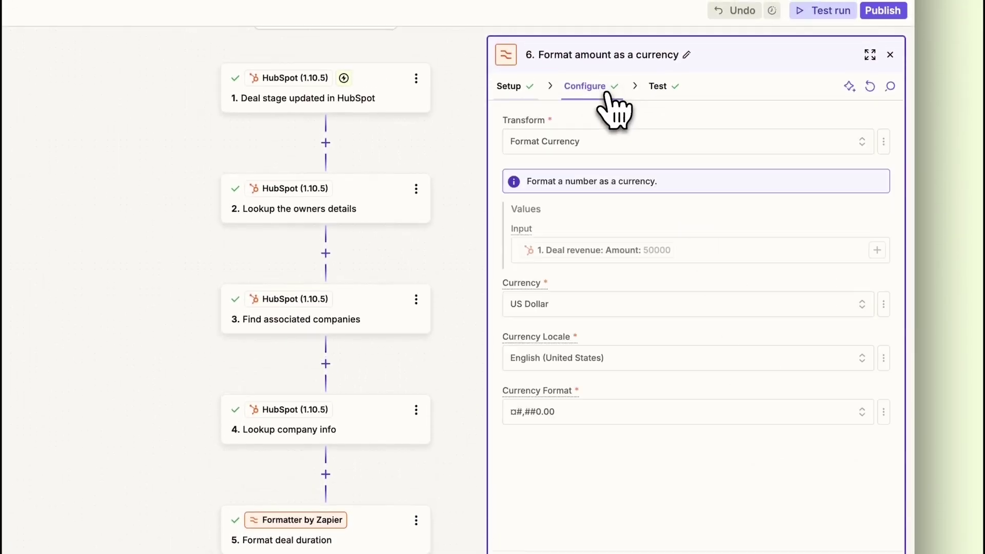
pyautogui.click(665, 88)
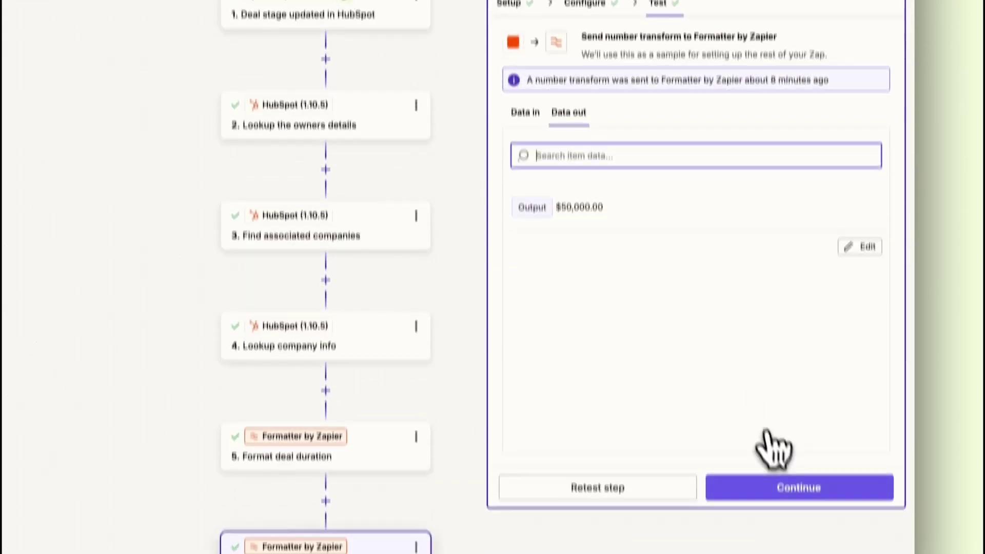
pyautogui.click(782, 442)
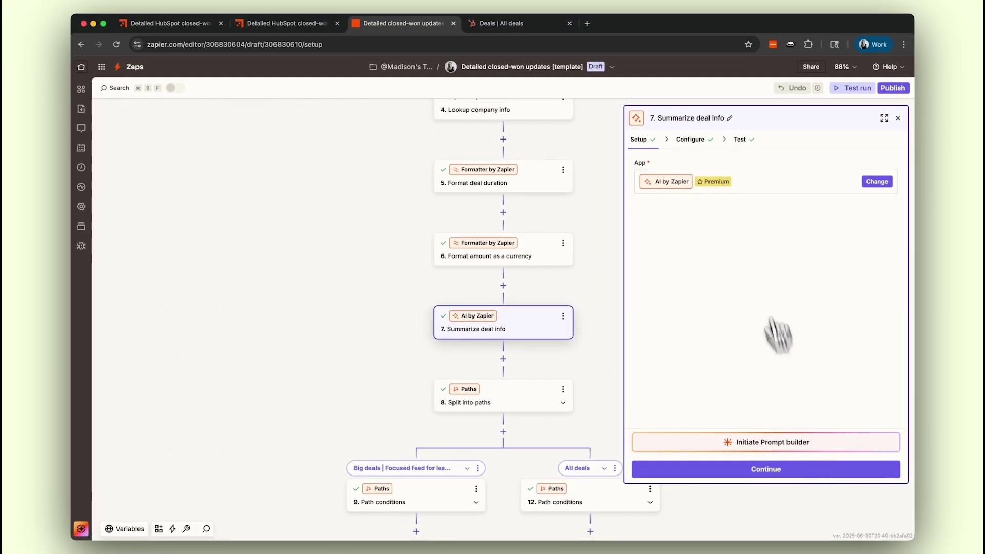
# Read through the Summarize deal info prompt and its TLDR preview in the Prompt builder, then finish it
pyautogui.click(648, 42)
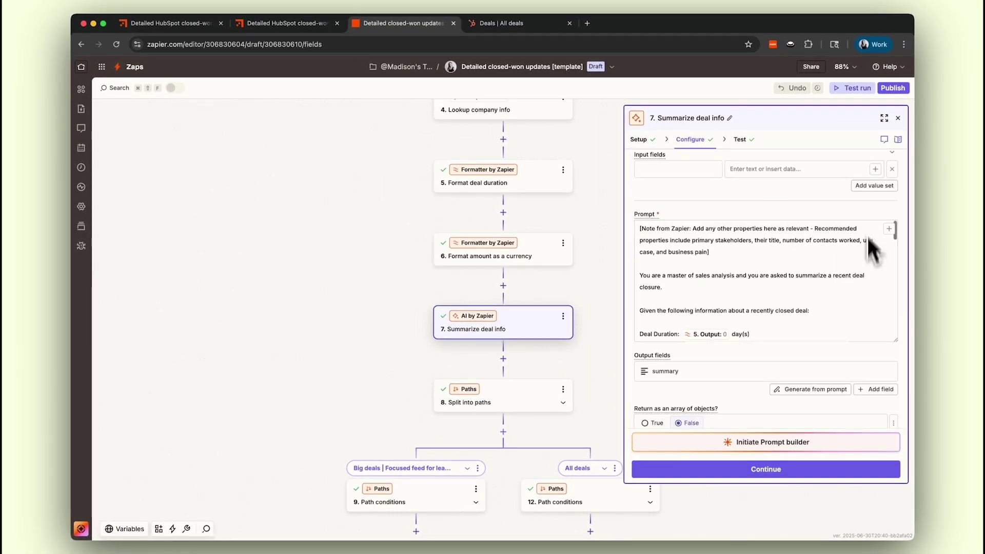
pyautogui.click(883, 119)
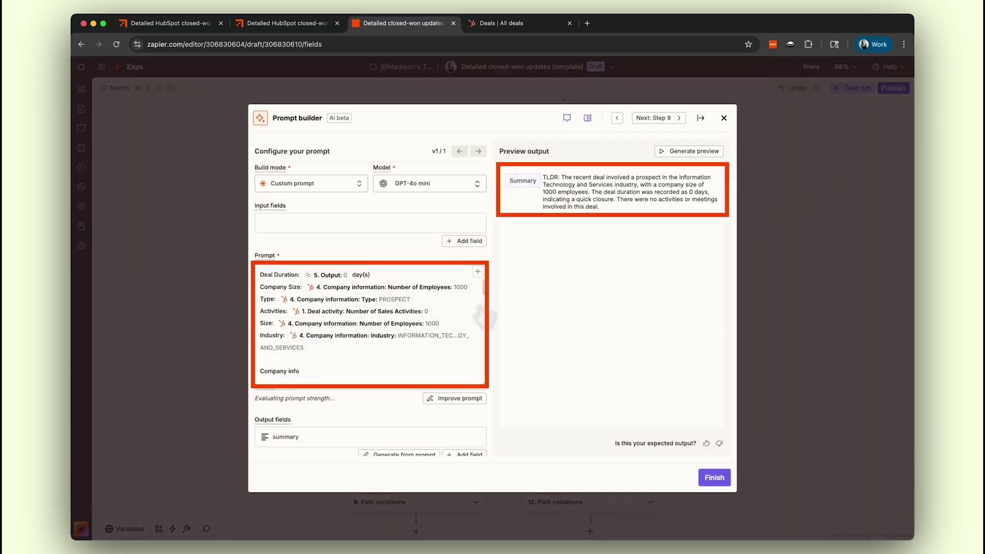
pyautogui.scroll(-4, 496, 300)
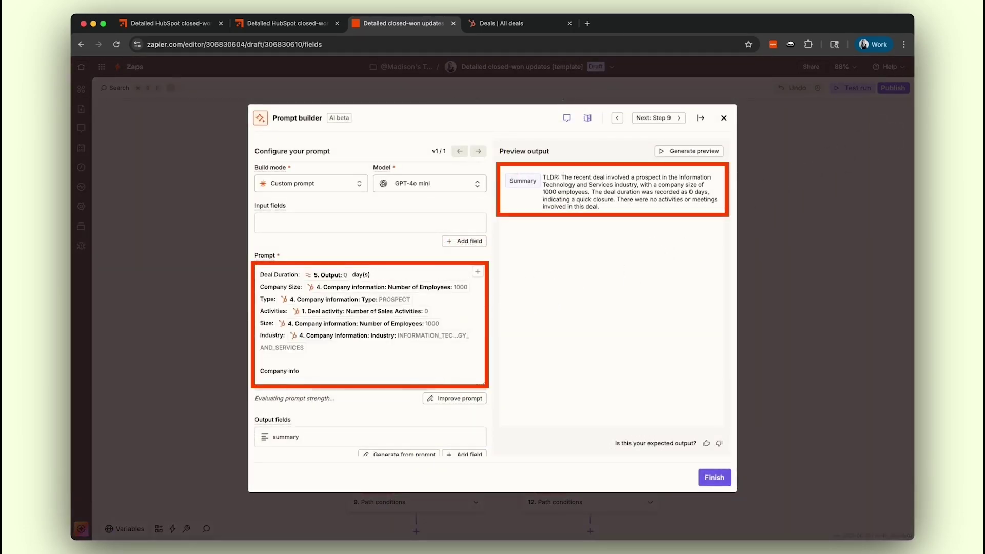
pyautogui.scroll(-3, 369, 323)
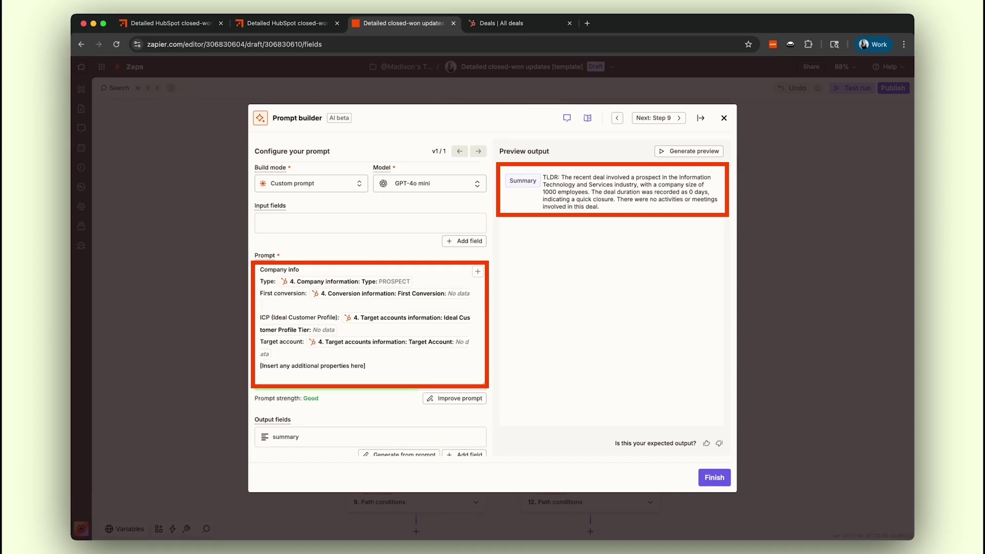
pyautogui.scroll(-5, 369, 323)
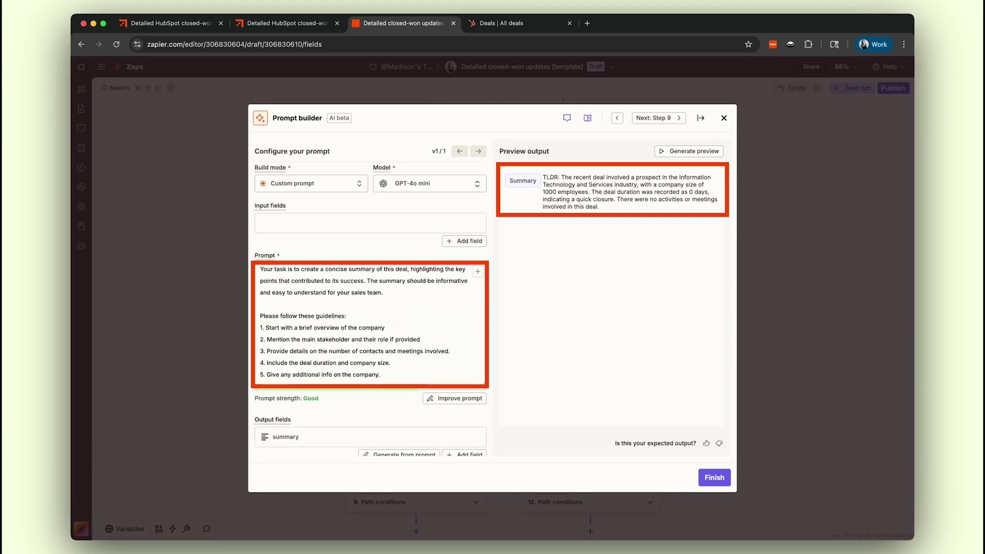
pyautogui.scroll(-3, 370, 324)
pyautogui.scroll(-5, 473, 331)
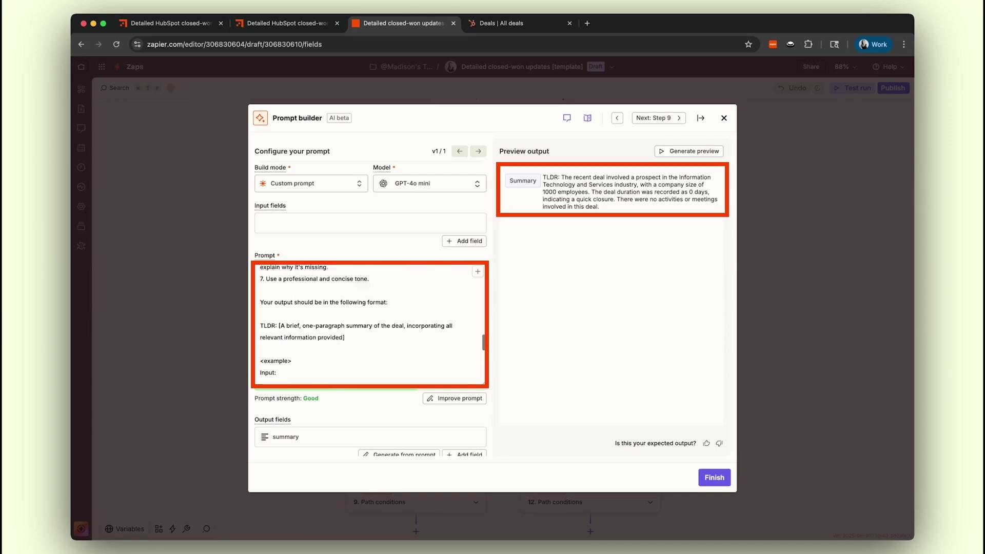
pyautogui.click(715, 482)
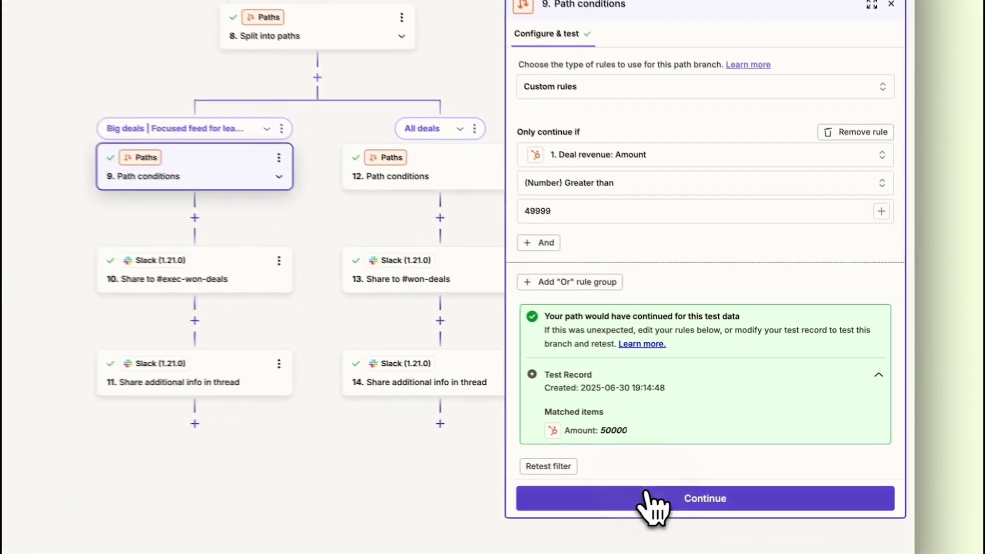
# Accept step 9's passing Amount greater than 49999 condition and proceed to Share to #exec-won-deals
pyautogui.click(721, 470)
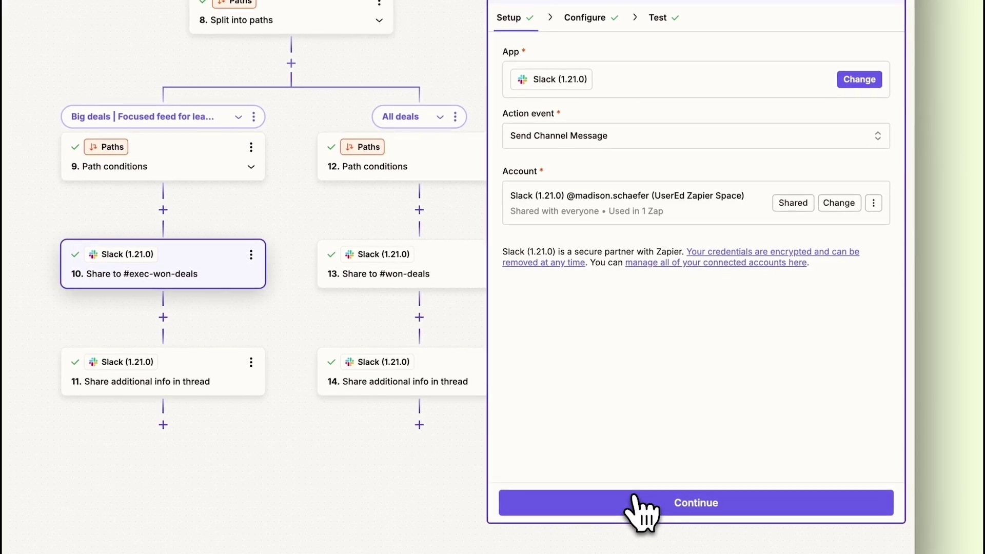
# Review the #exec-won-deals announcement's channel, message settings and test result
pyautogui.click(600, 17)
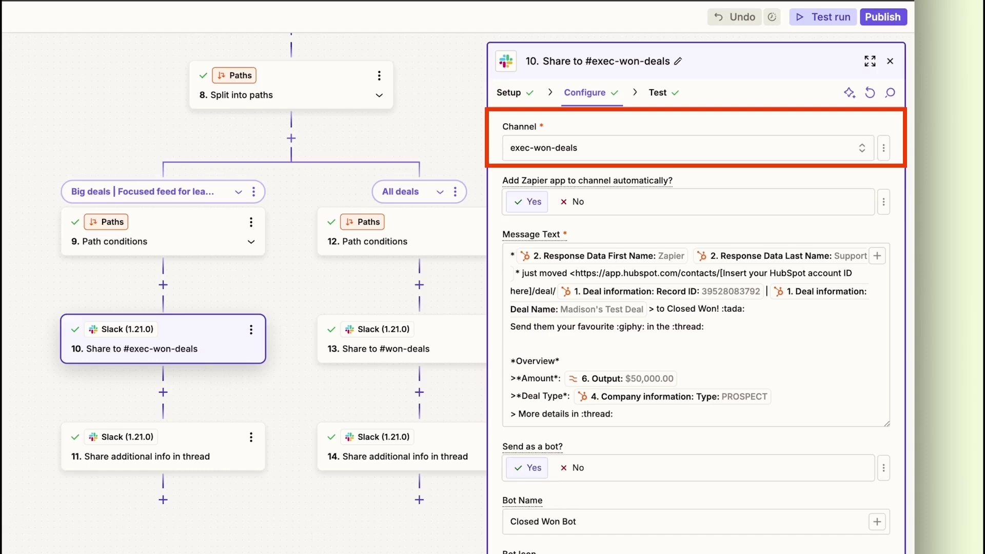
pyautogui.click(660, 94)
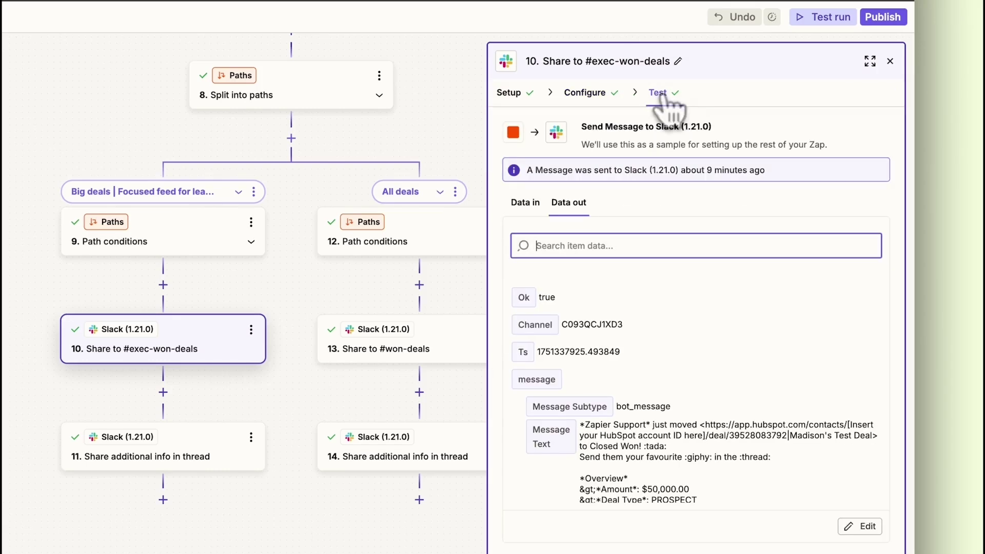
pyautogui.scroll(-3, 695, 385)
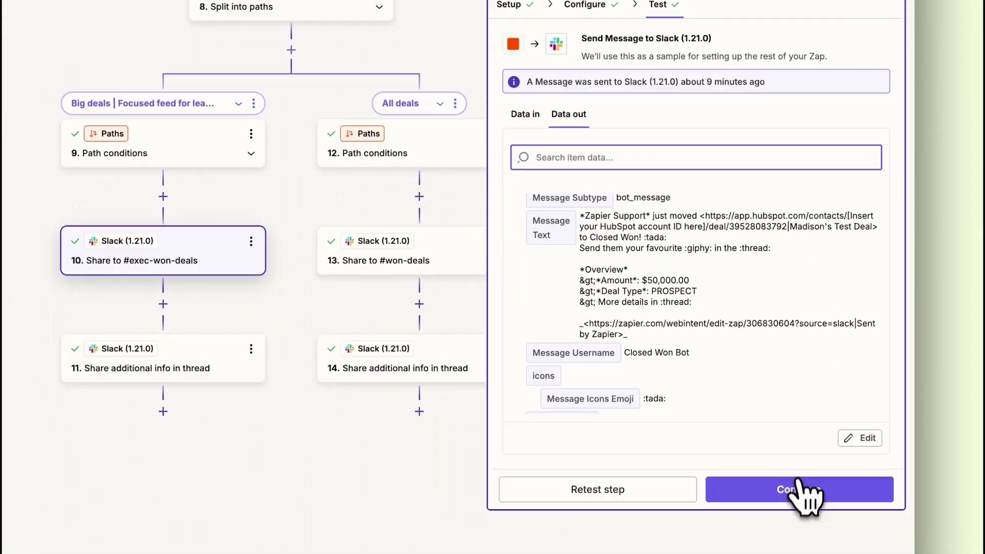
# Check the thread reply step's AI-summary message settings and its test data
pyautogui.click(799, 487)
pyautogui.click(599, 31)
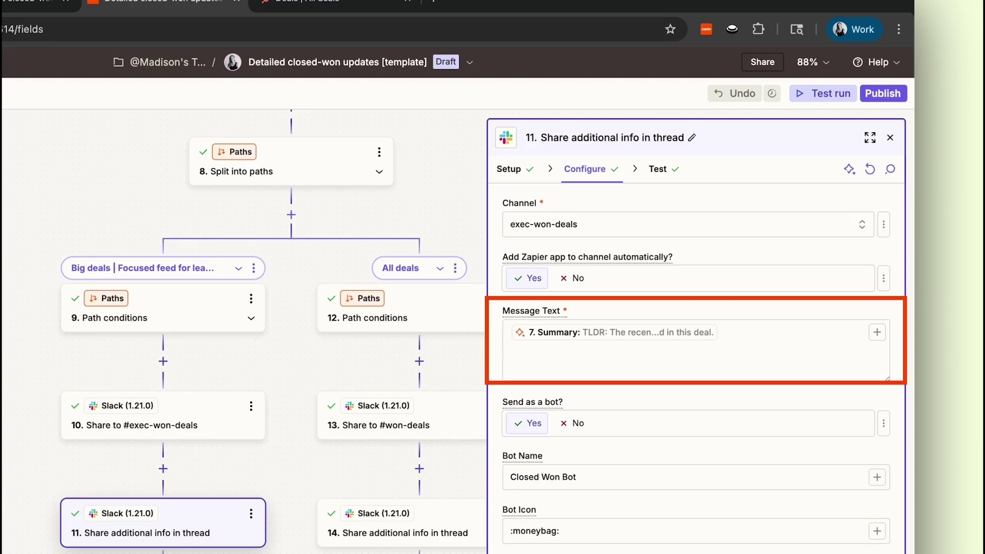
pyautogui.click(658, 170)
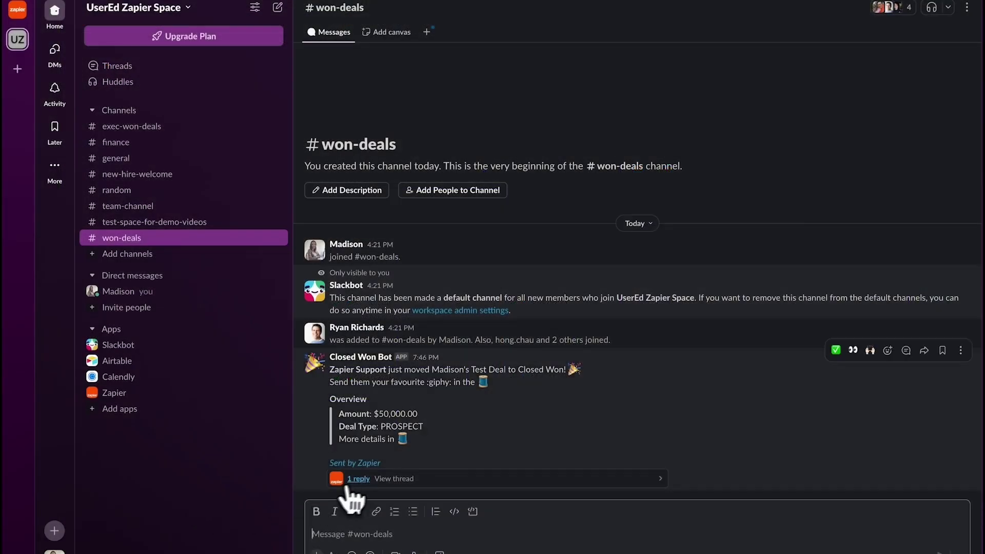
# Open the announcement's AI-summary thread reply in #won-deals and publish the Zap as v1
pyautogui.click(359, 480)
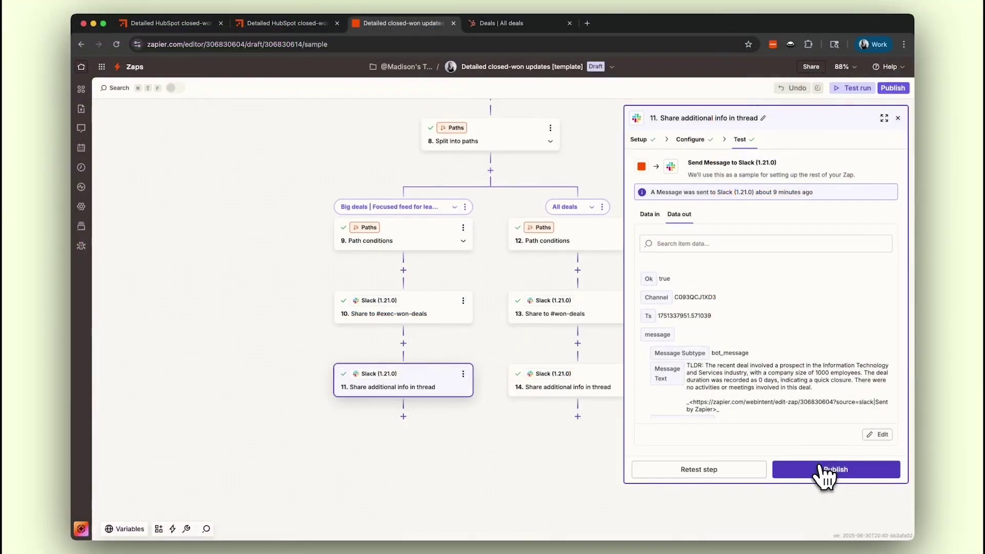
pyautogui.click(822, 469)
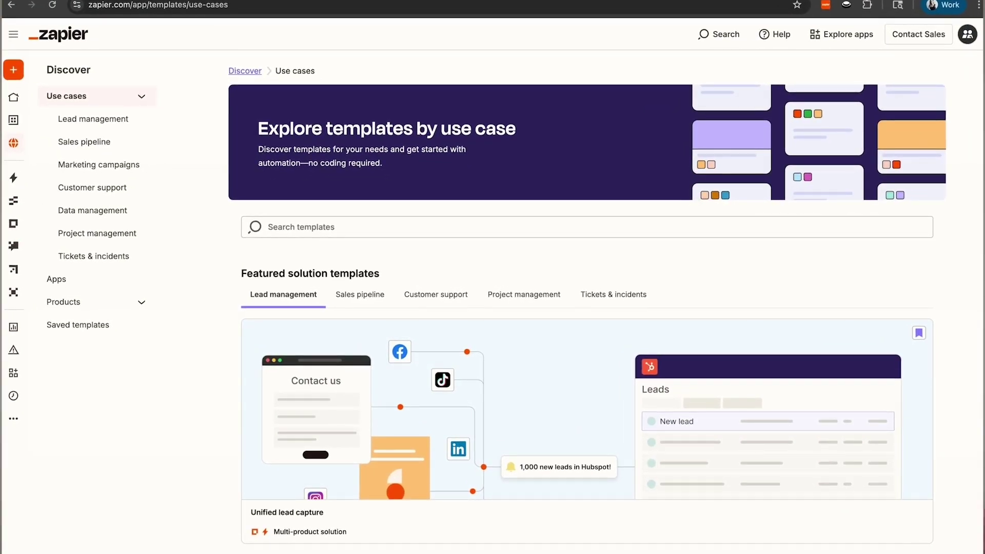
# Scroll the use-case templates down to the project management and tickets & incidents rows
pyautogui.scroll(-5, 605, 287)
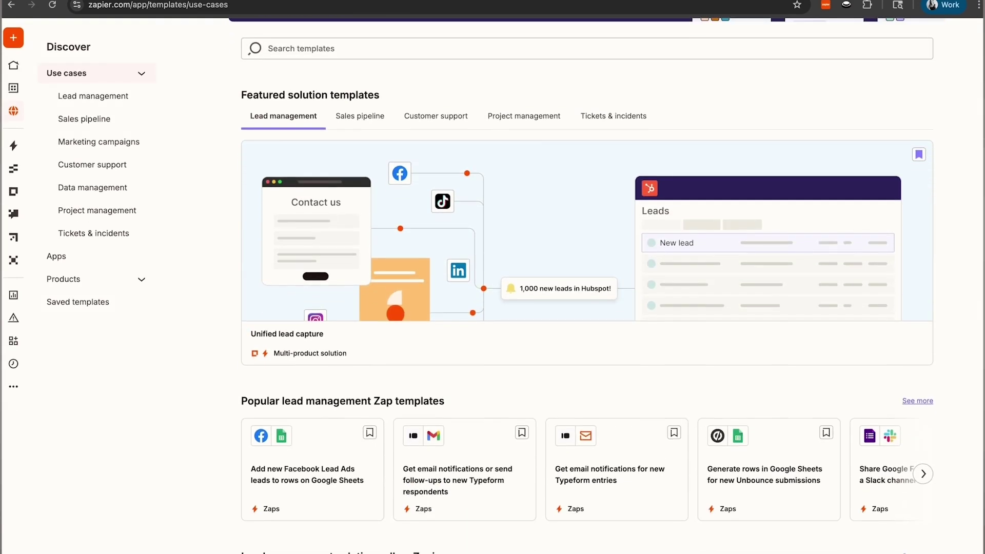
pyautogui.scroll(-5, 587, 285)
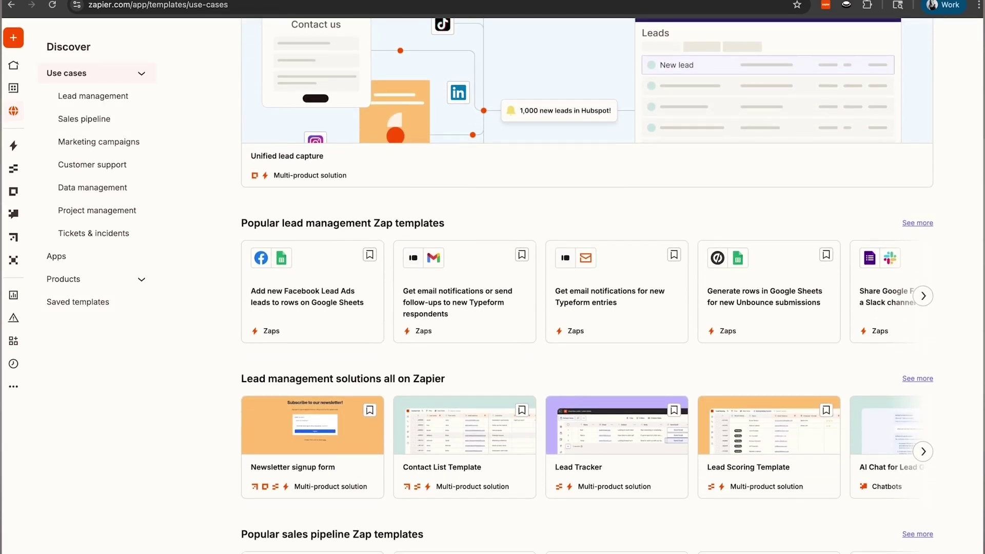
pyautogui.scroll(-4, 587, 285)
pyautogui.scroll(-5, 587, 285)
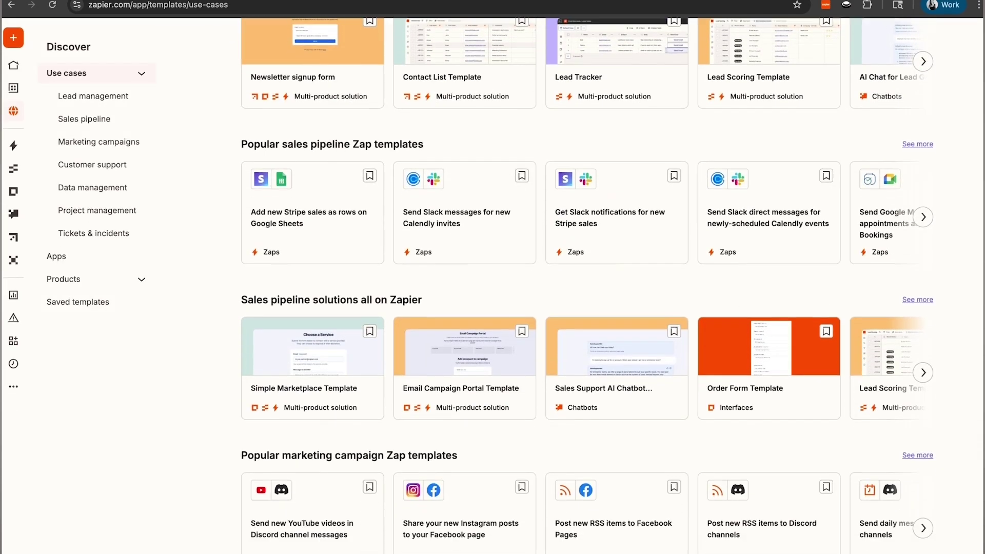
pyautogui.scroll(-4, 587, 285)
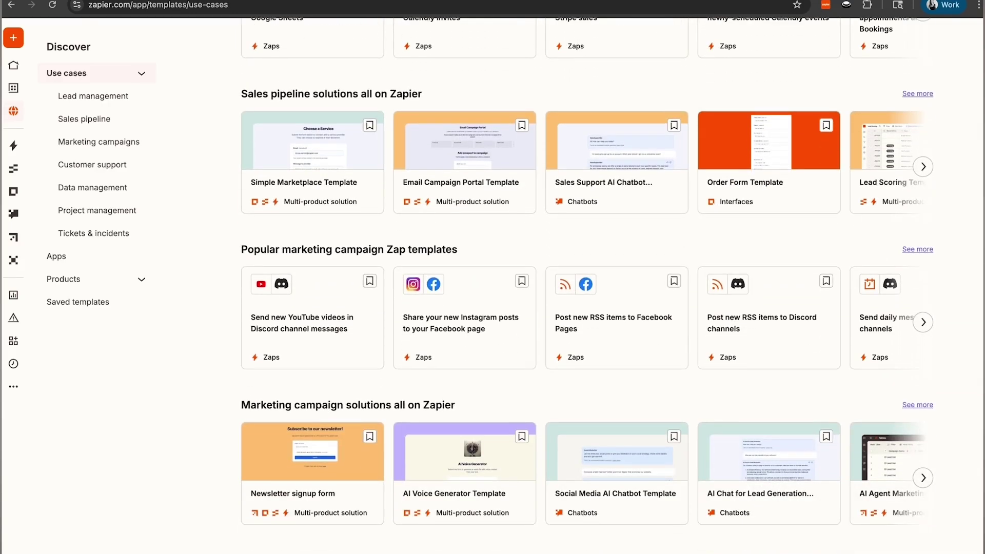
pyautogui.scroll(-4, 587, 285)
pyautogui.scroll(-4, 587, 285)
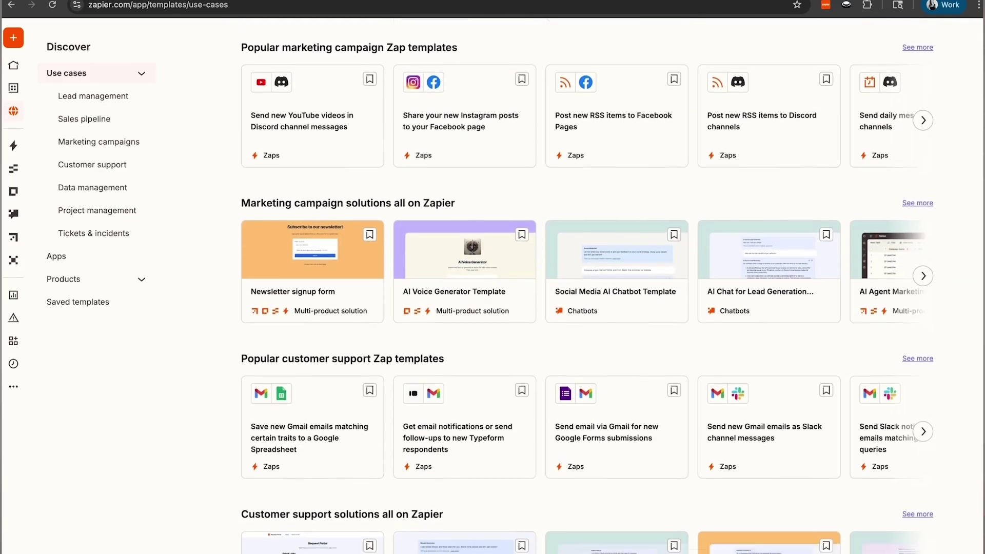
pyautogui.scroll(-4, 586, 286)
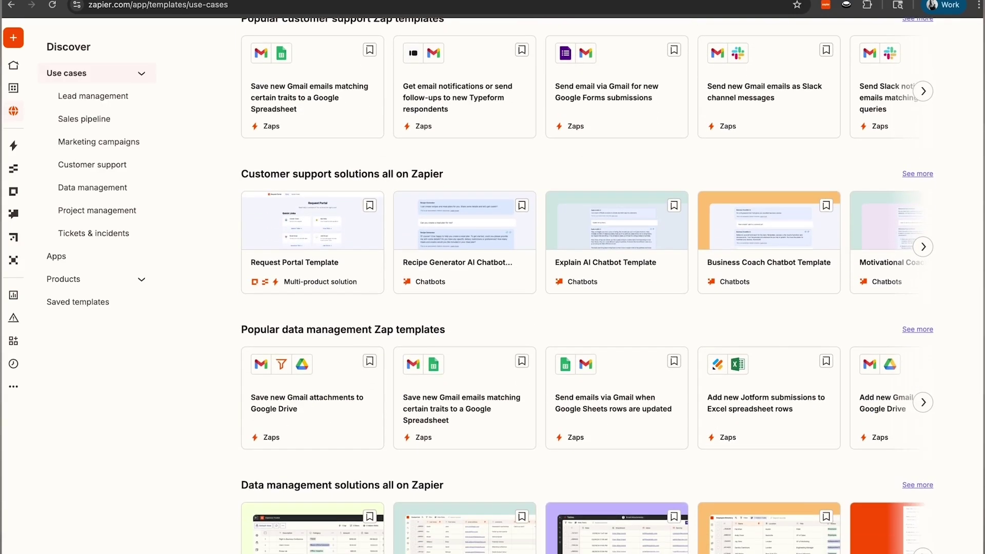
pyautogui.scroll(-4, 587, 286)
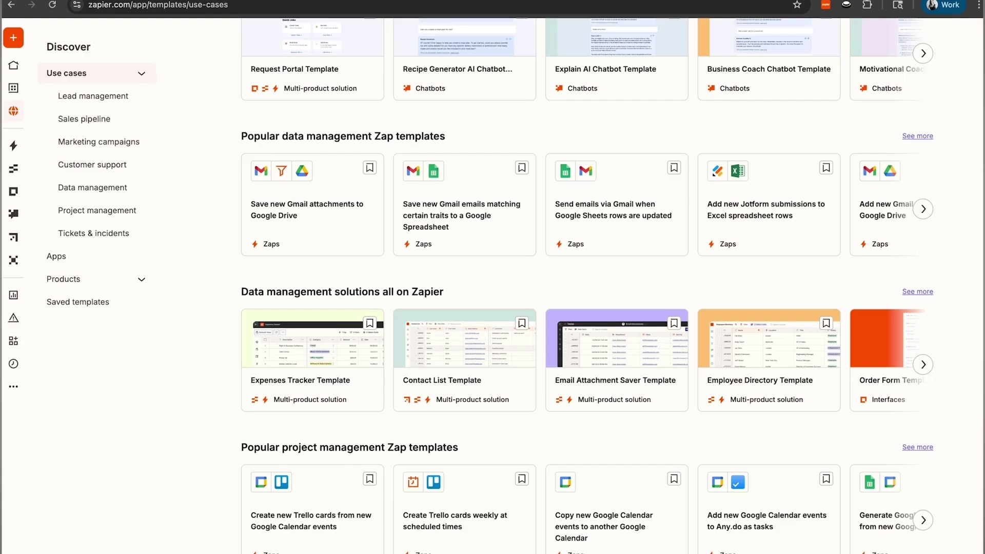
pyautogui.scroll(-4, 586, 285)
pyautogui.scroll(-4, 586, 285)
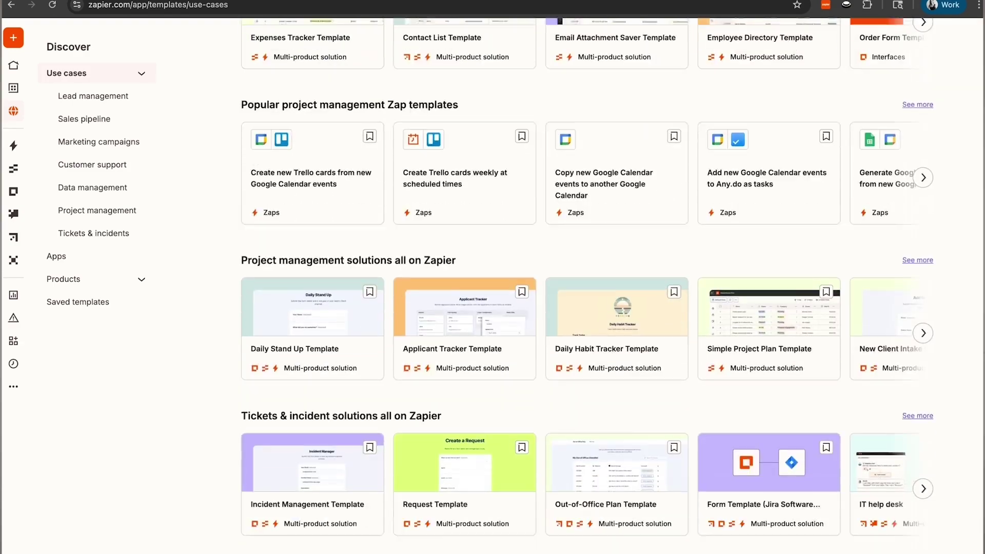